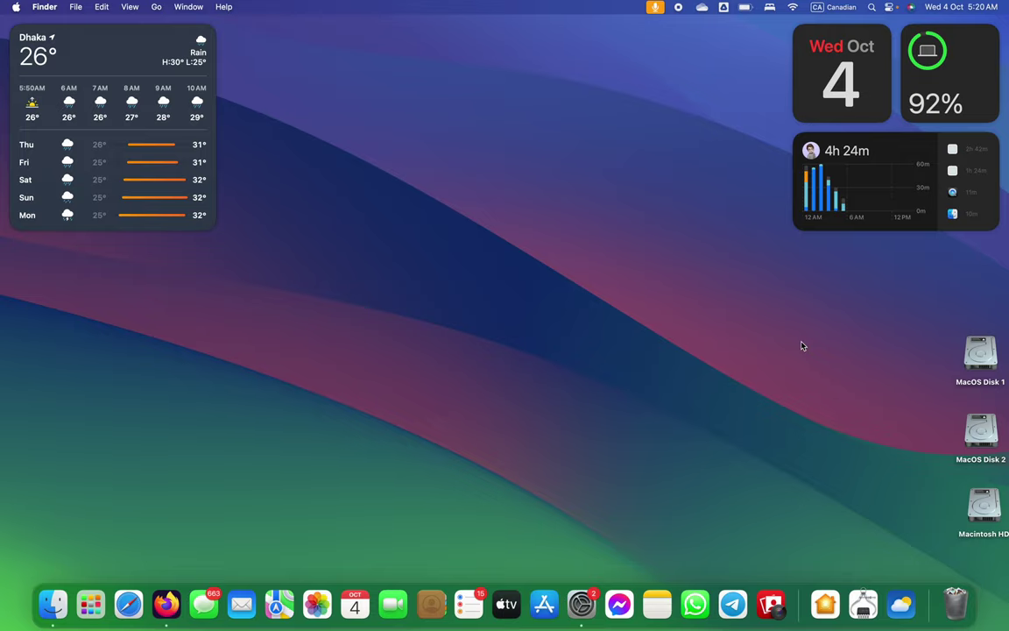
- Switch over to the System Settings window
{"action": "key", "text": "ctrl+Right"}
{"action": "key", "text": "ctrl+Right"}
{"action": "left_click", "coordinate": [585, 394]}
{"action": "left_click", "coordinate": [744, 367]}
- Go from the Canadian input menu to Keyboard settings and edit the Input Sources list
{"action": "left_click", "coordinate": [837, 7]}
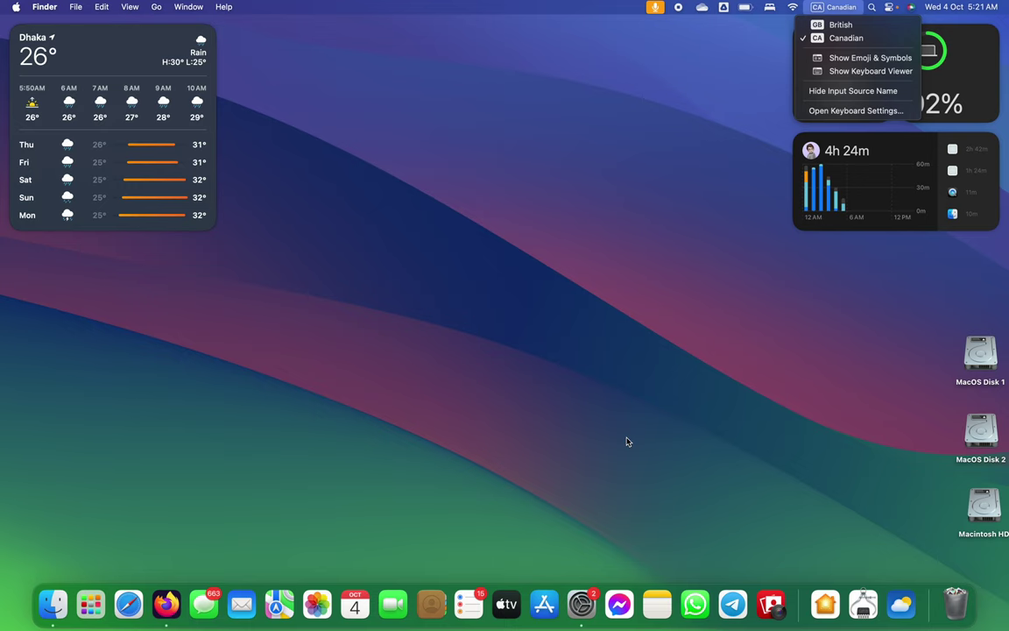
{"action": "left_click", "coordinate": [581, 605]}
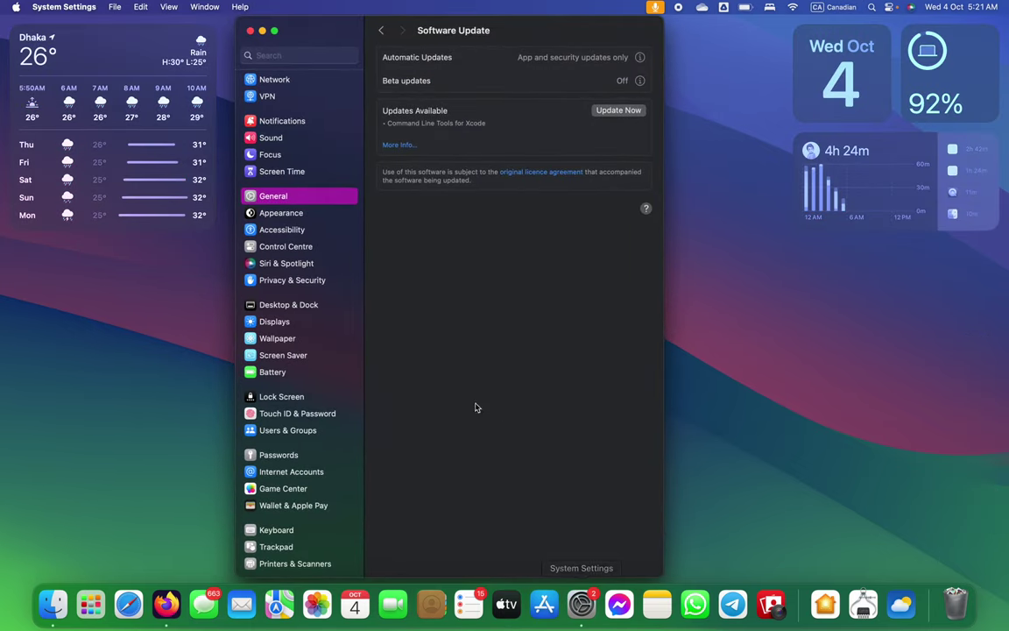
{"action": "scroll", "coordinate": [270, 474], "scroll_direction": "up", "scroll_amount": 2}
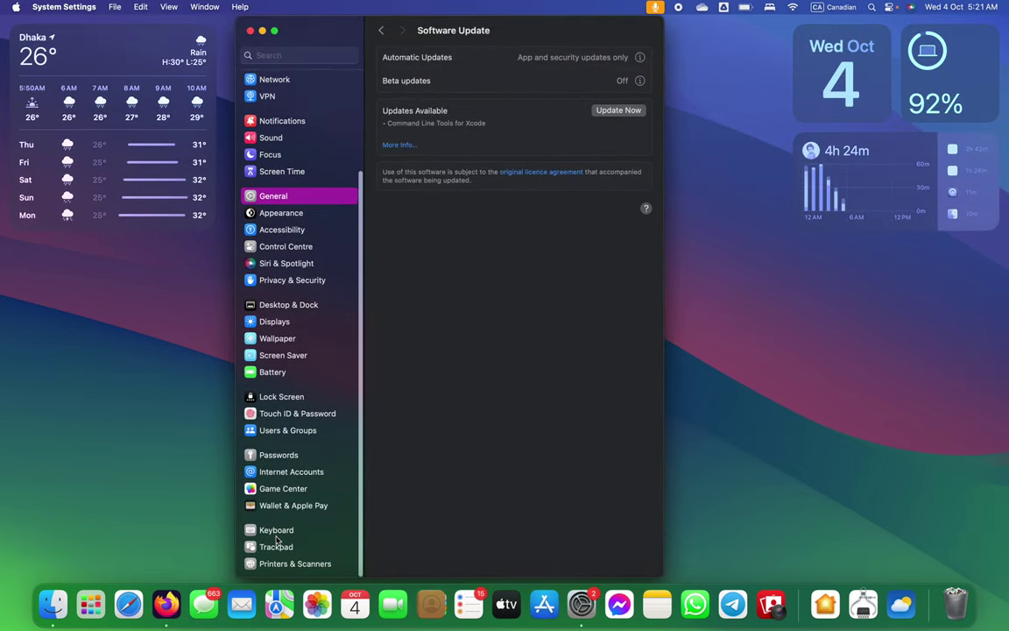
{"action": "left_click", "coordinate": [271, 531]}
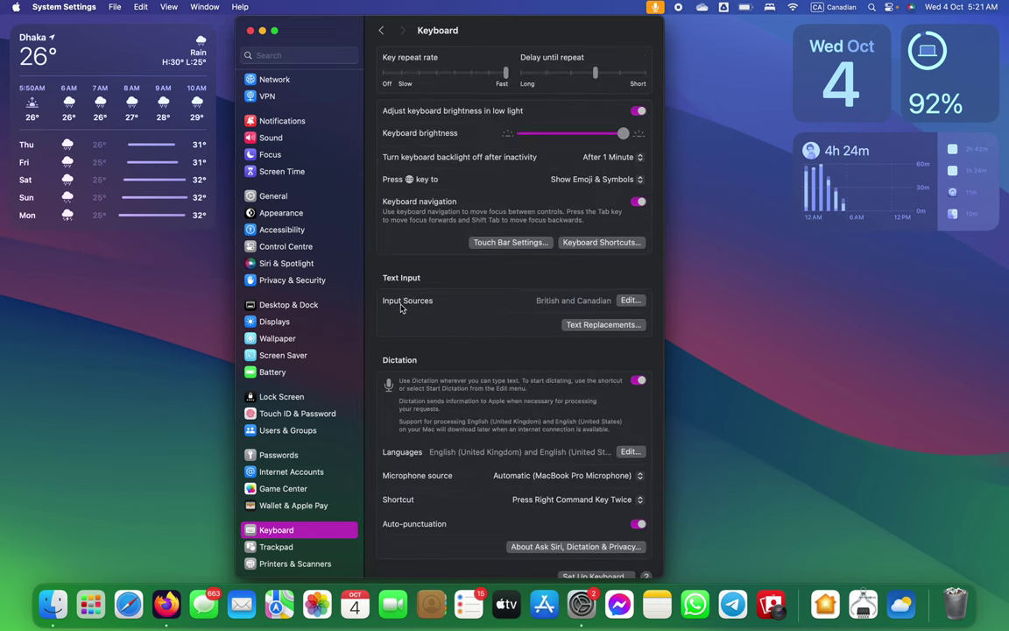
{"action": "left_click", "coordinate": [630, 301]}
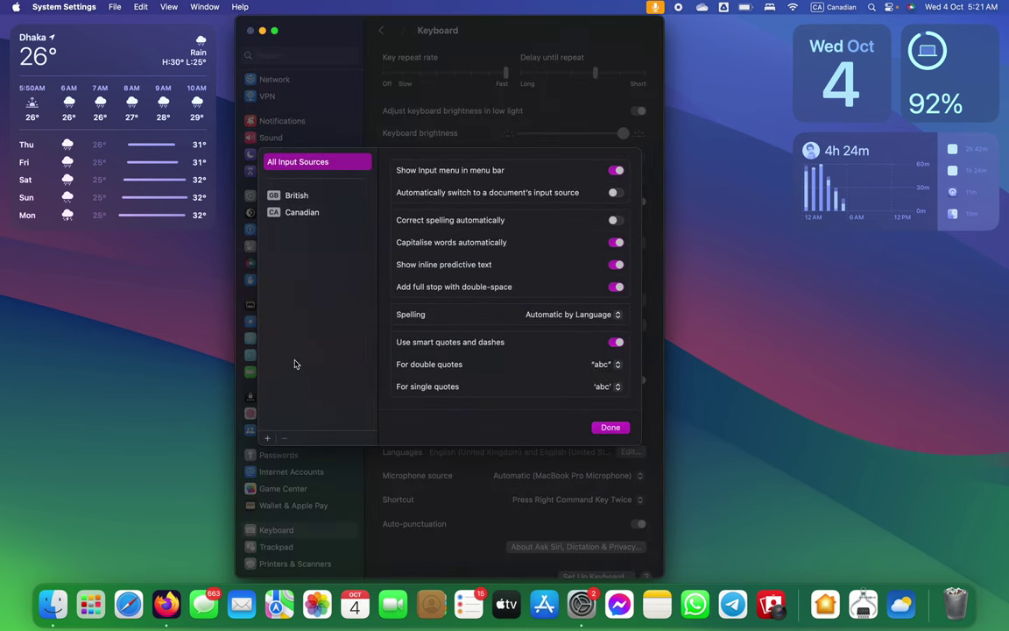
- Add the Bangla – Transliteration layout from the Bangla language list and confirm with Done
{"action": "left_click", "coordinate": [269, 438]}
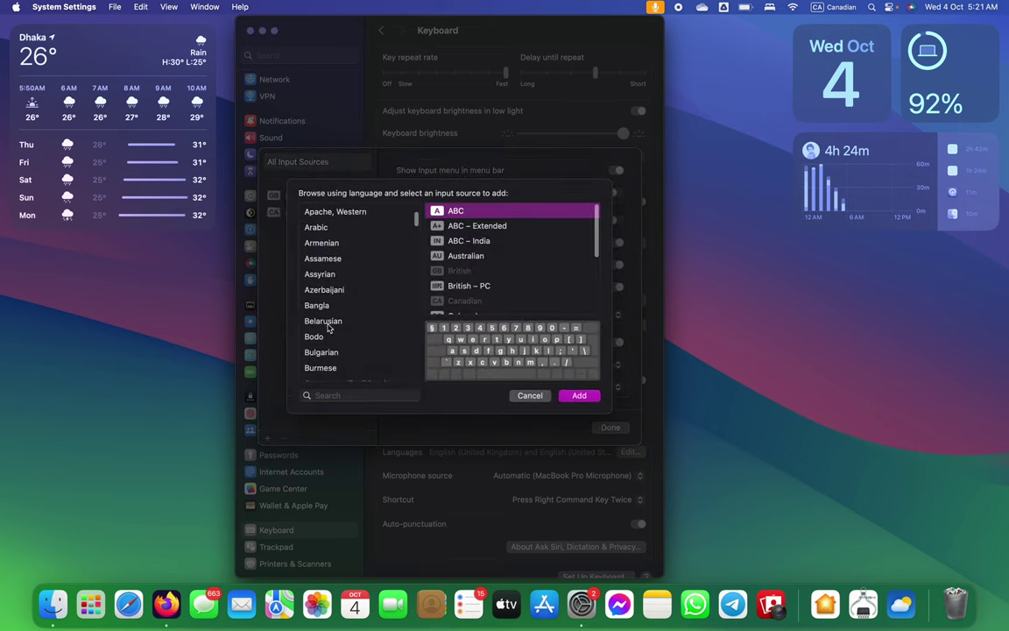
{"action": "scroll", "coordinate": [337, 256], "scroll_direction": "up", "scroll_amount": 3}
{"action": "scroll", "coordinate": [343, 259], "scroll_direction": "down", "scroll_amount": 4}
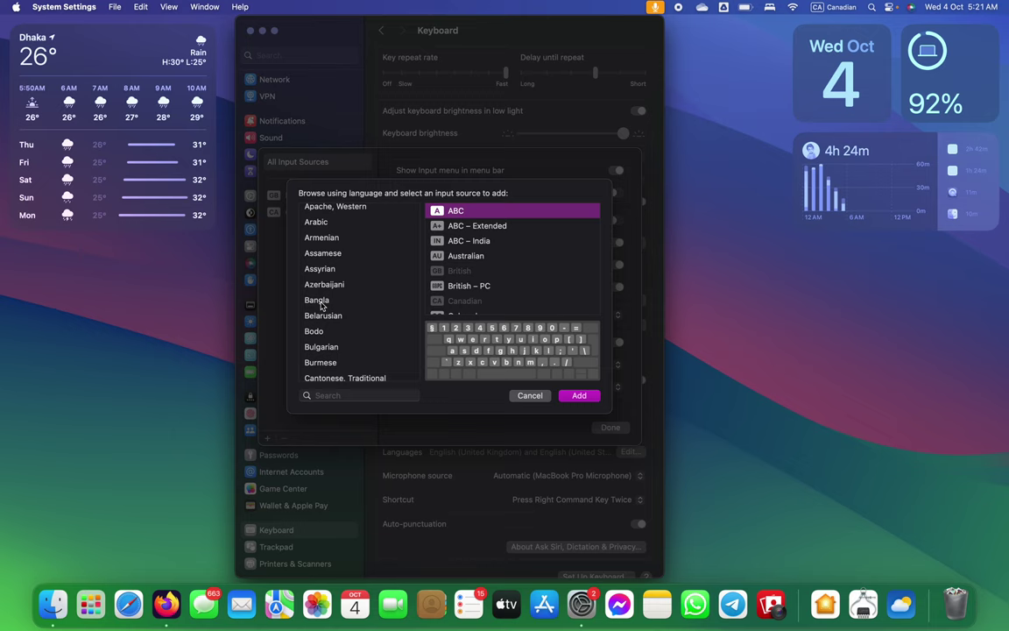
{"action": "left_click", "coordinate": [321, 302]}
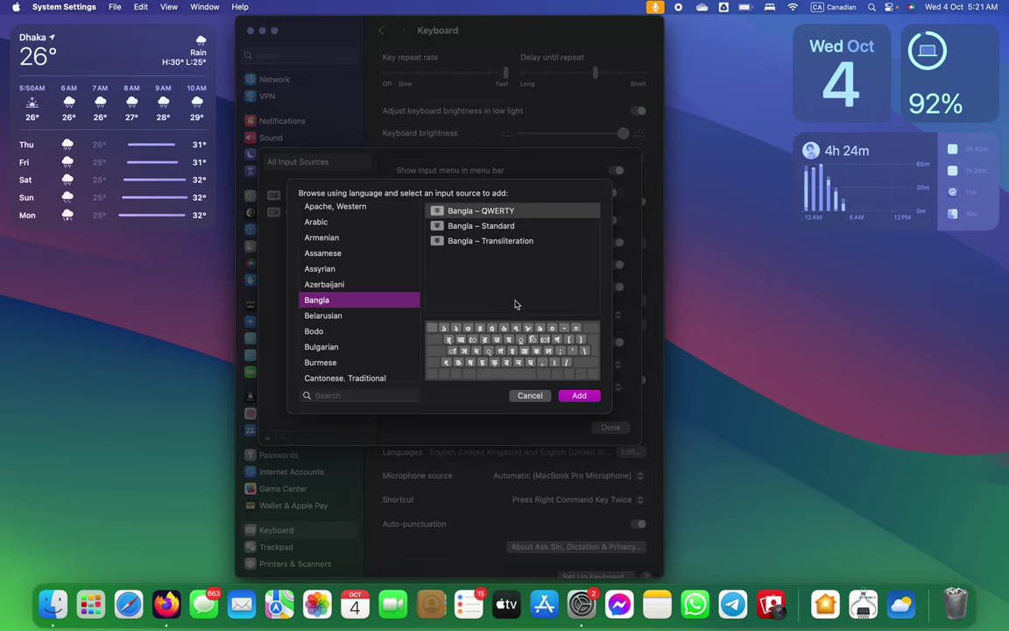
{"action": "left_click", "coordinate": [498, 229]}
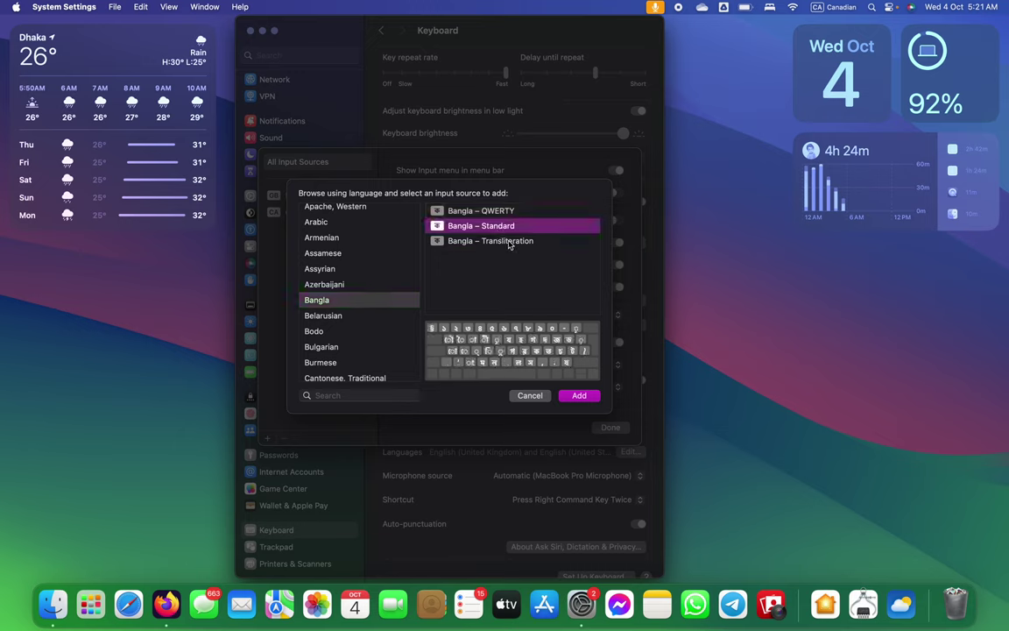
{"action": "left_click", "coordinate": [509, 241]}
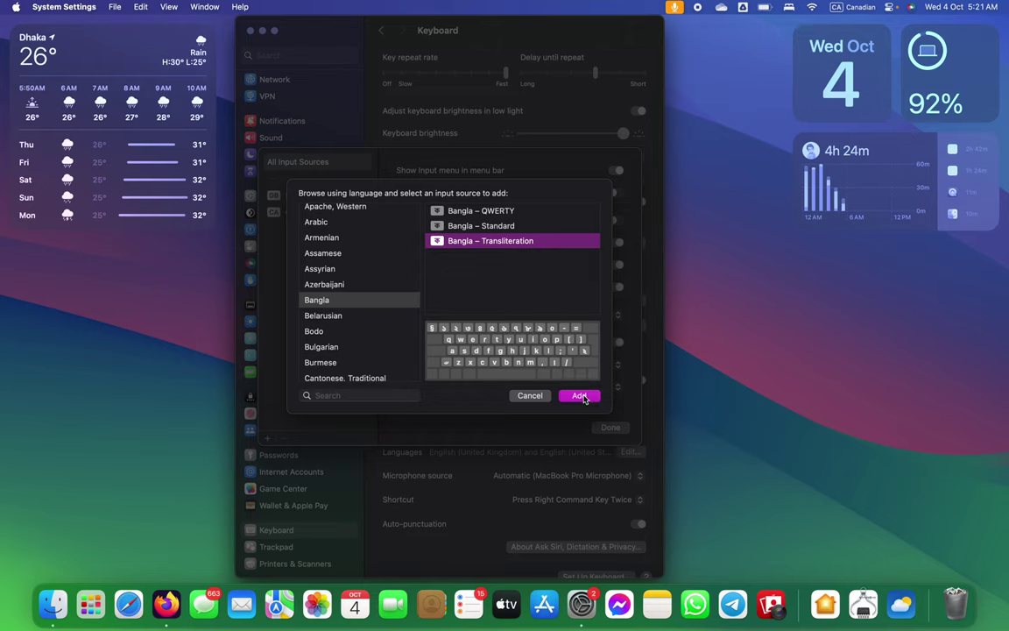
{"action": "left_click", "coordinate": [581, 397]}
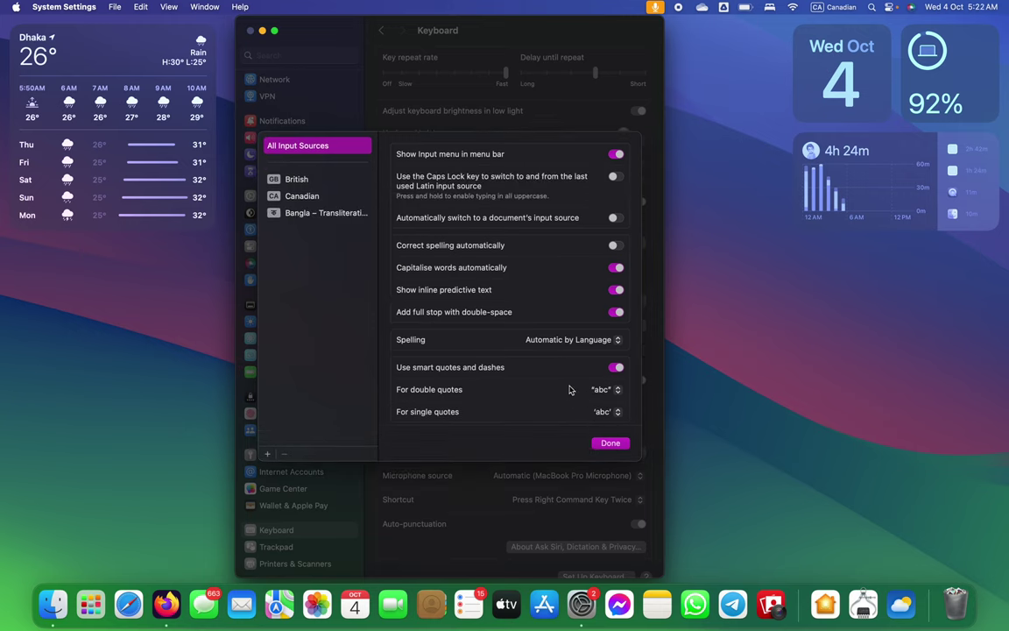
{"action": "scroll", "coordinate": [547, 354], "scroll_direction": "down", "scroll_amount": 2}
{"action": "scroll", "coordinate": [547, 354], "scroll_direction": "down", "scroll_amount": 1}
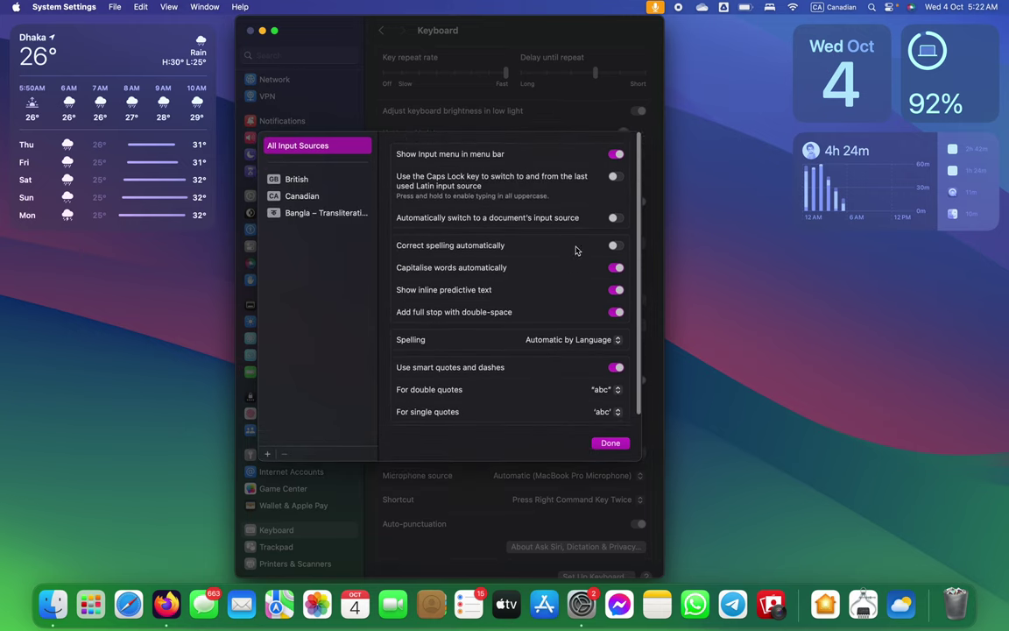
{"action": "left_click", "coordinate": [610, 442]}
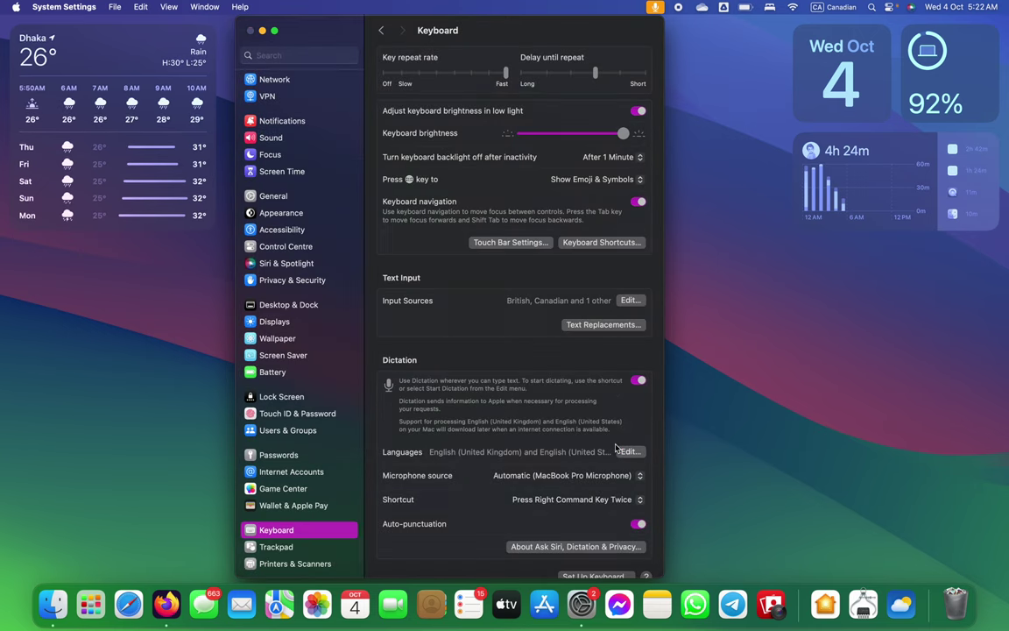
- Close System Settings, launch Word from Launchpad's Microsoft folder, and create a Blank Document
{"action": "left_click", "coordinate": [250, 30]}
{"action": "key", "text": "F4"}
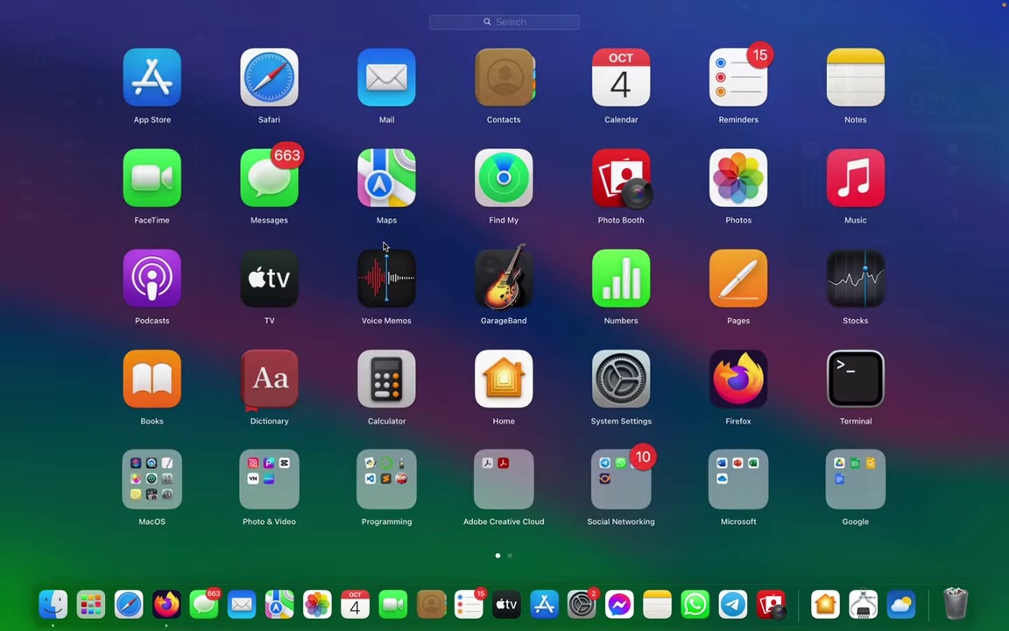
{"action": "scroll", "coordinate": [383, 246], "scroll_direction": "right", "scroll_amount": 5}
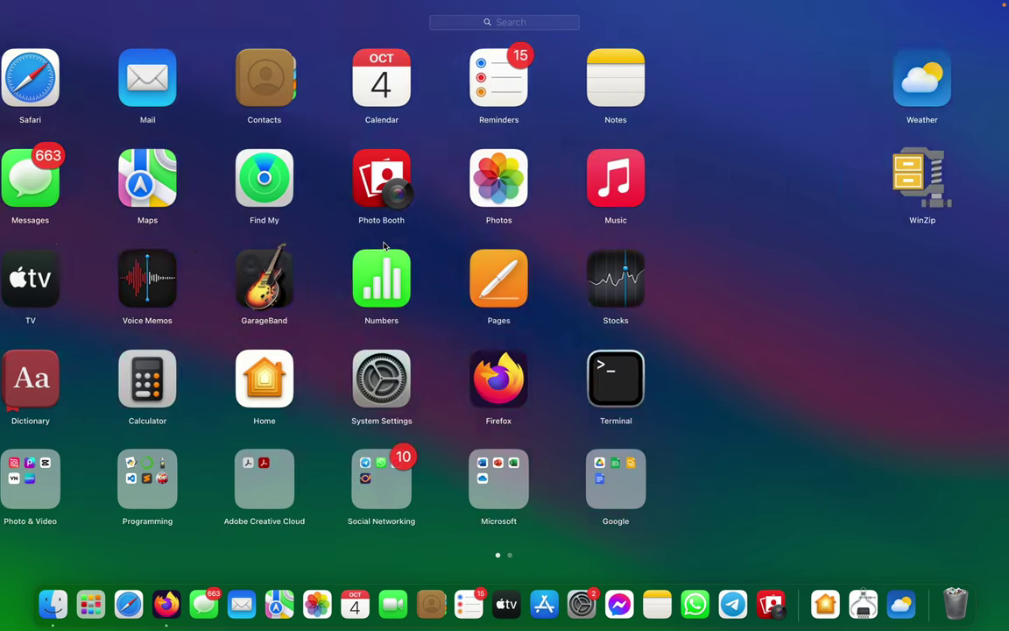
{"action": "scroll", "coordinate": [382, 247], "scroll_direction": "left", "scroll_amount": 5}
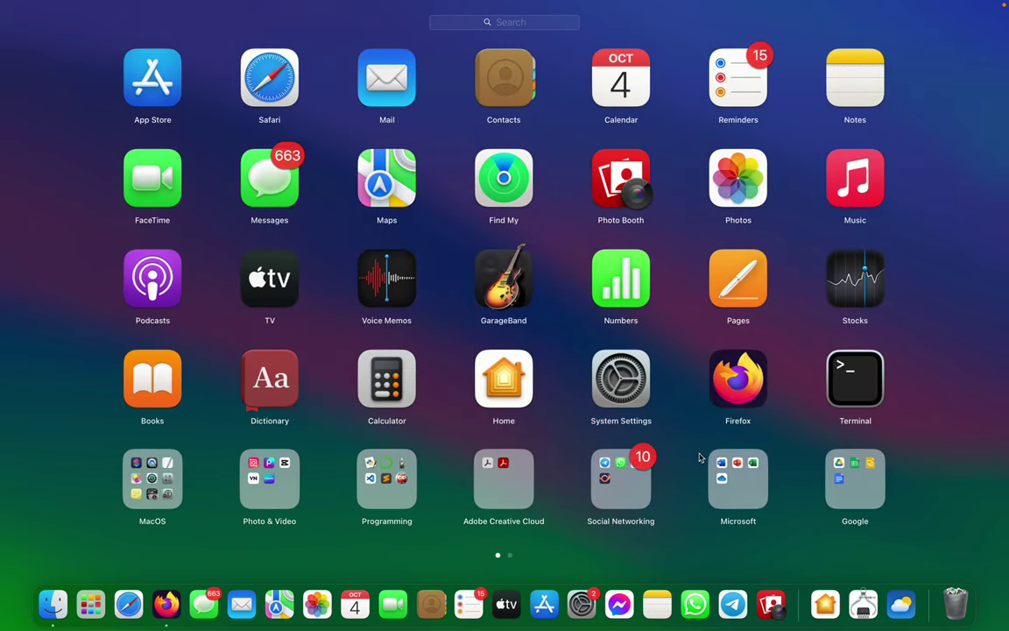
{"action": "left_click", "coordinate": [728, 478]}
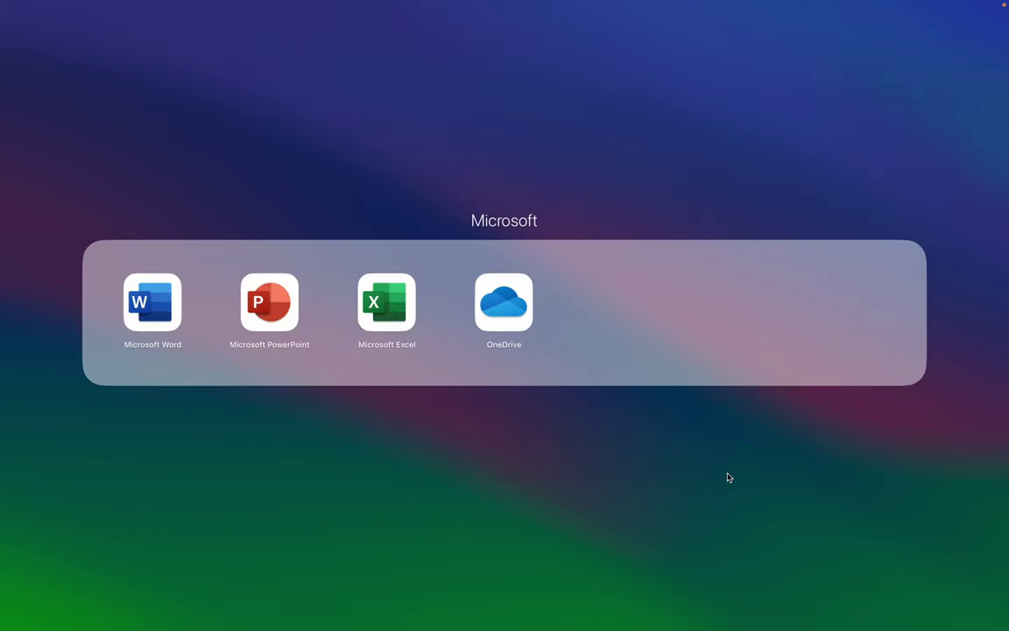
{"action": "left_click", "coordinate": [149, 305]}
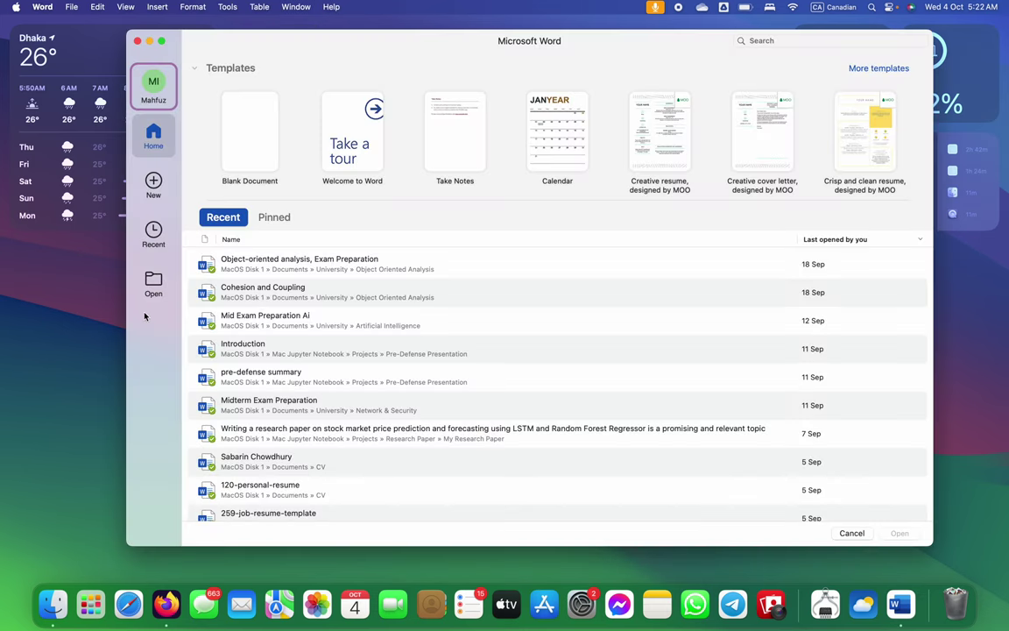
{"action": "left_click", "coordinate": [259, 129]}
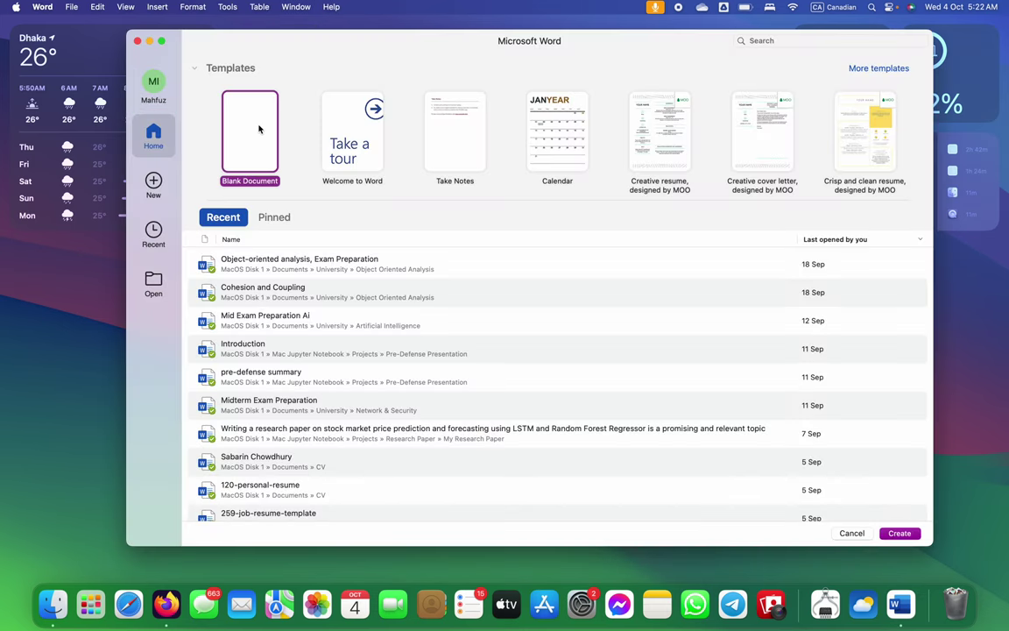
{"action": "double_click", "coordinate": [258, 129]}
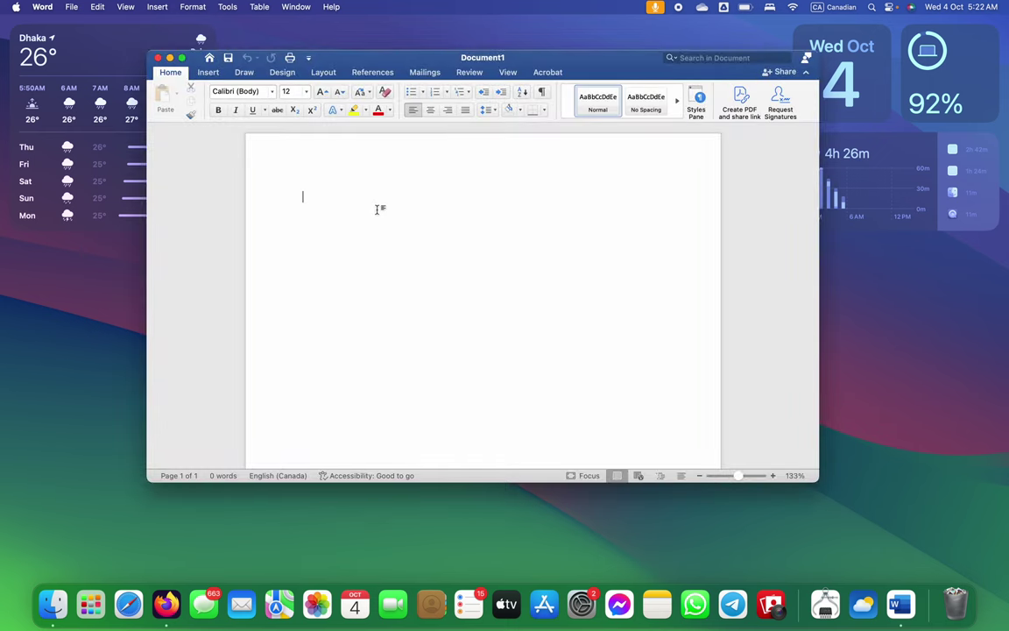
- Switch input to Bangla – Transliteration and type the first word এখন at the page top
{"action": "left_click", "coordinate": [839, 9]}
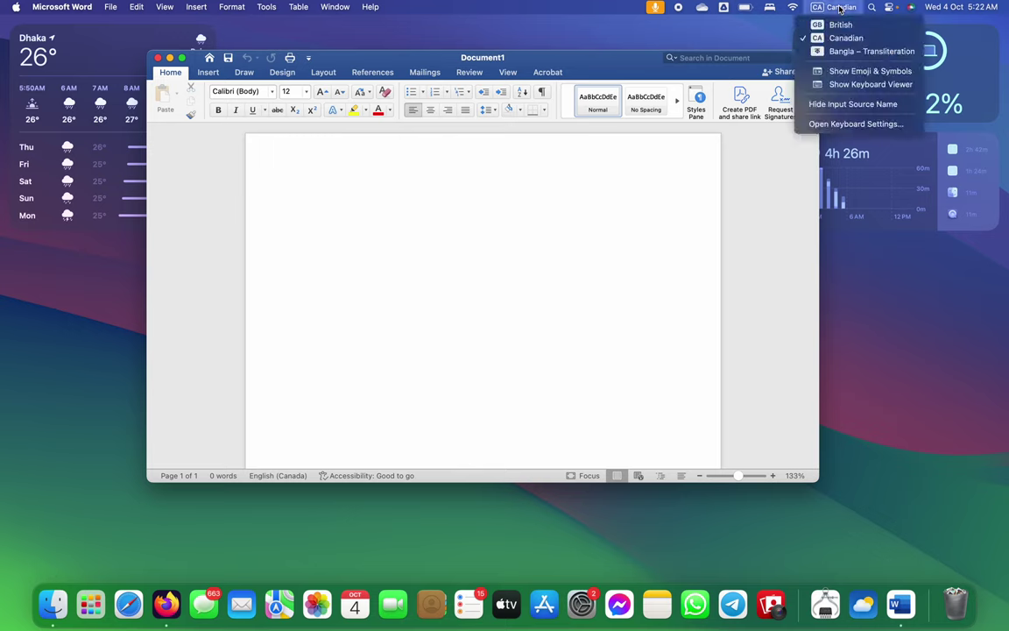
{"action": "left_click", "coordinate": [854, 51]}
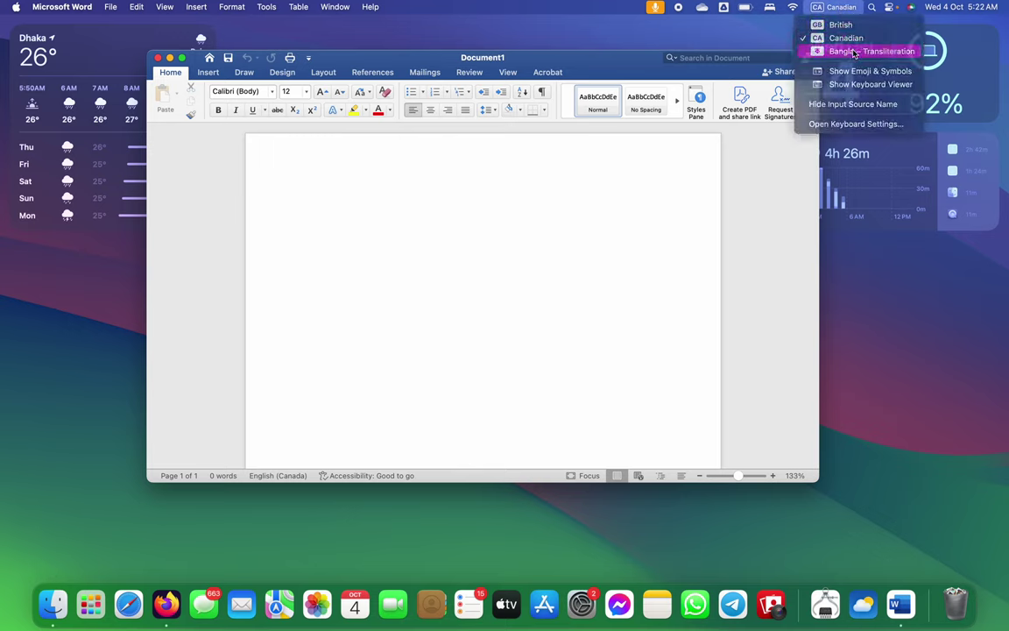
{"action": "left_click", "coordinate": [436, 195]}
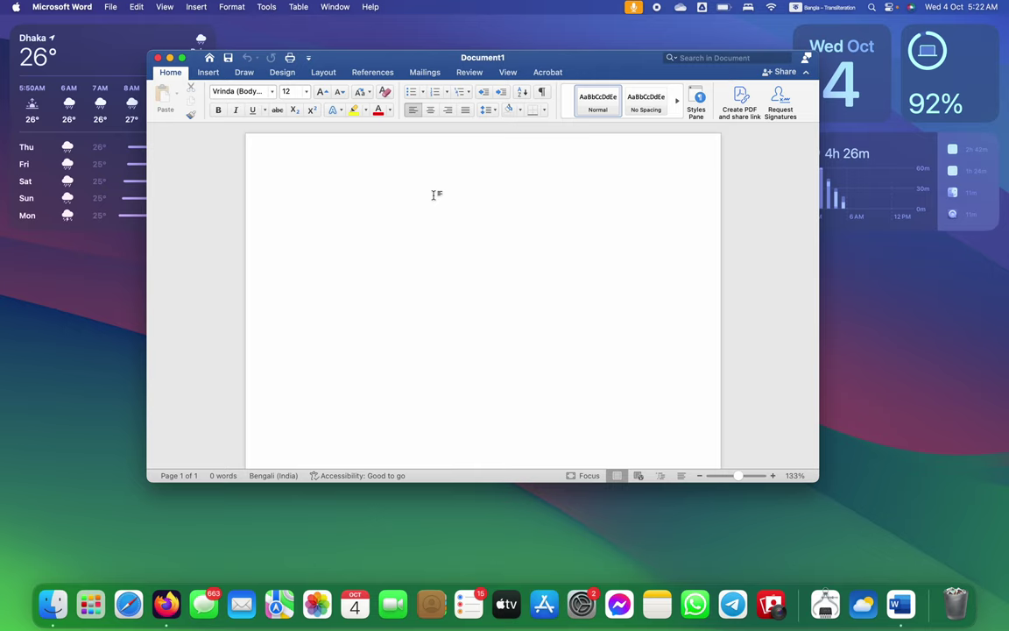
{"action": "type", "text": "ekhon"}
{"action": "key", "text": "BackSpace"}
{"action": "key", "text": "BackSpace"}
{"action": "key", "text": "BackSpace"}
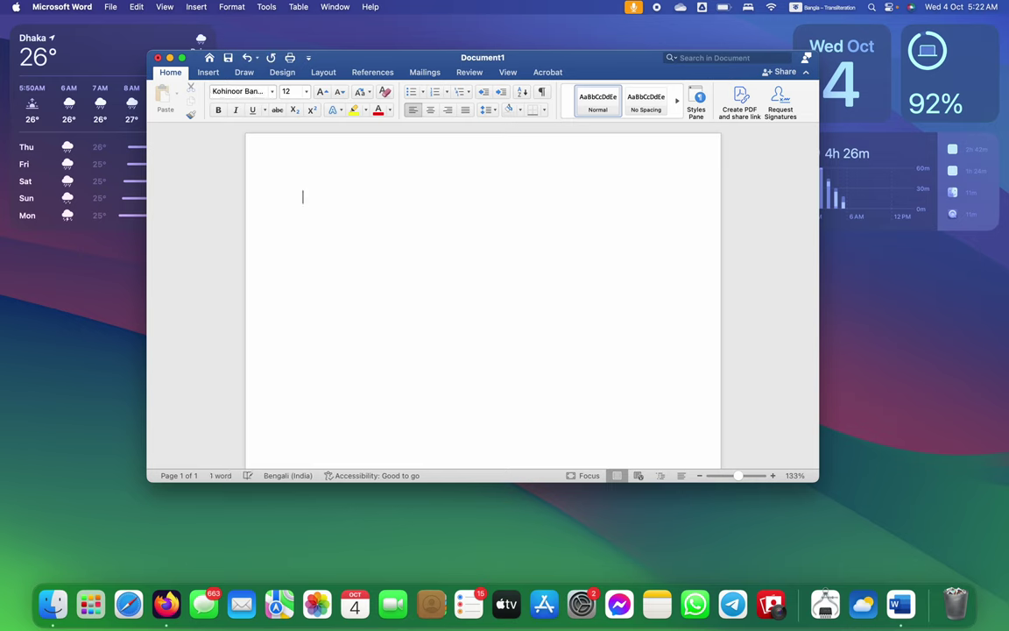
{"action": "type", "text": "ekhon"}
{"action": "key", "text": "space"}
- Type থেকে ম্যাকবুকে, correcting the ending of ম্যাকবুকে
{"action": "type", "text": "theke macbook"}
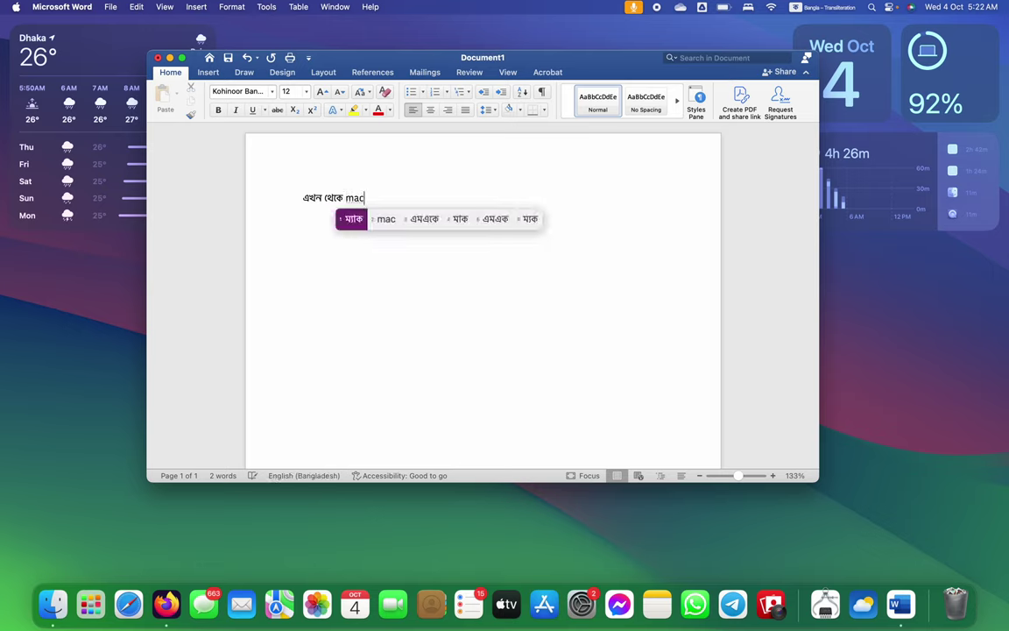
{"action": "key", "text": "Return"}
{"action": "key", "text": "BackSpace"}
{"action": "key", "text": "BackSpace"}
{"action": "key", "text": "BackSpace"}
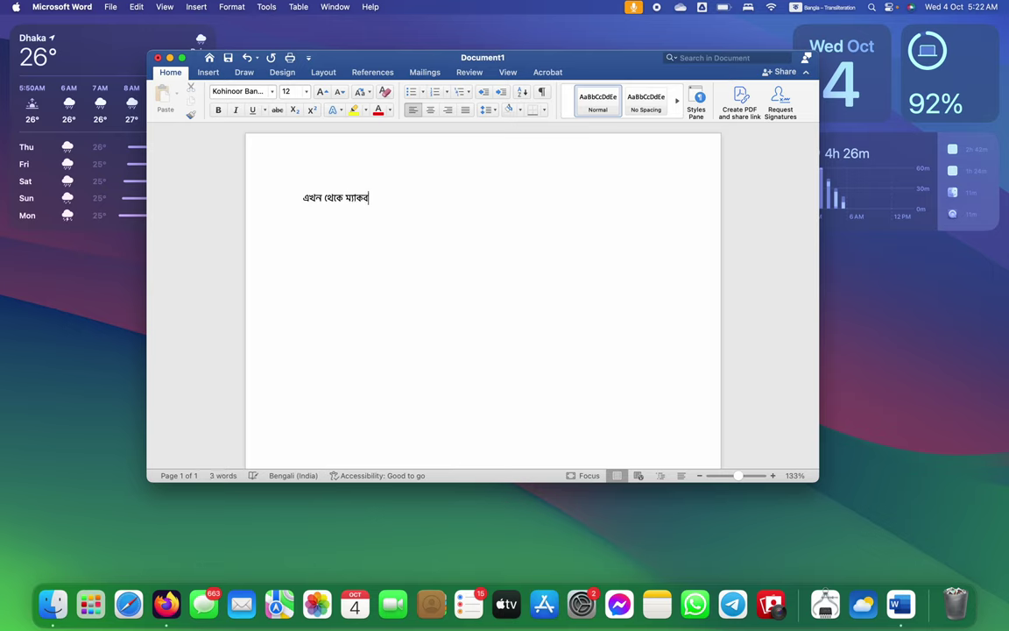
{"action": "type", "text": "booke"}
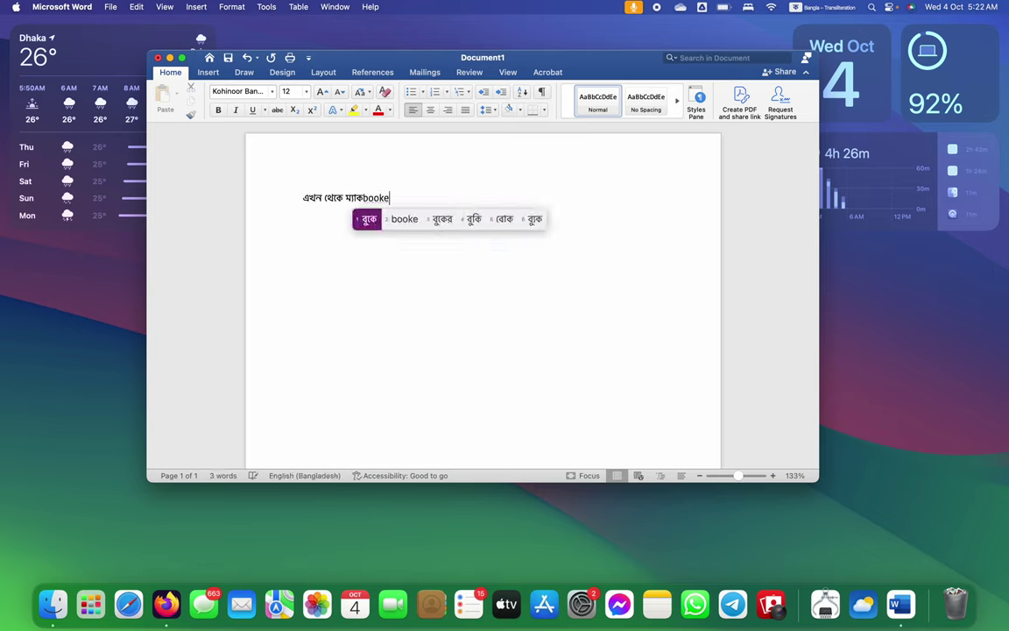
{"action": "key", "text": "space"}
- Continue with বাংলায় টাইপ করা যাবে from banglay, type, kora, jabe
{"action": "type", "text": "ban"}
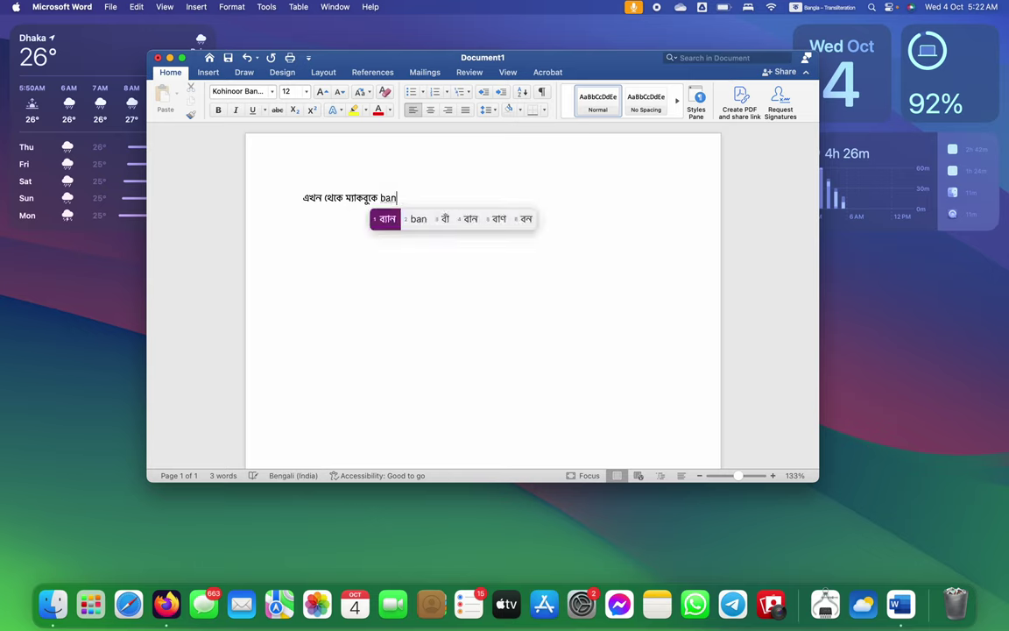
{"action": "type", "text": "glay"}
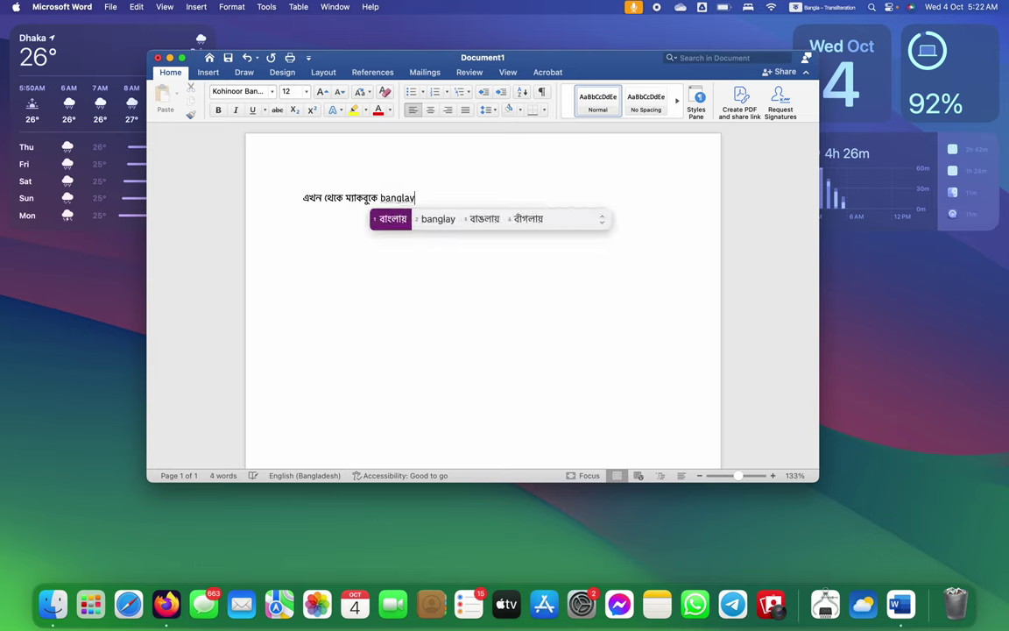
{"action": "key", "text": "space"}
{"action": "type", "text": "type"}
{"action": "key", "text": "space"}
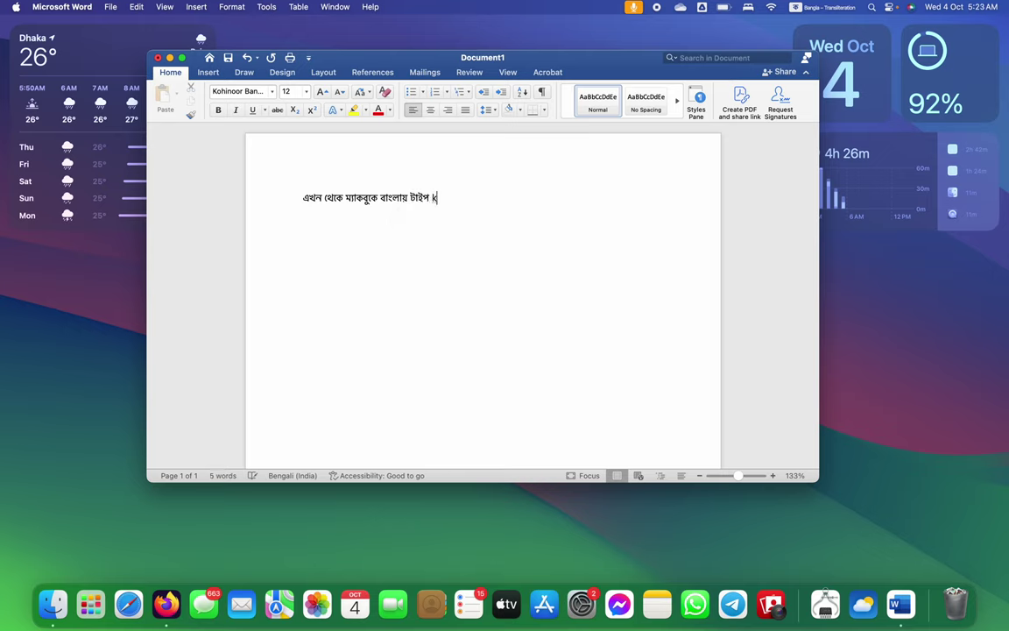
{"action": "type", "text": "kora"}
{"action": "key", "text": "space"}
{"action": "type", "text": "jabe"}
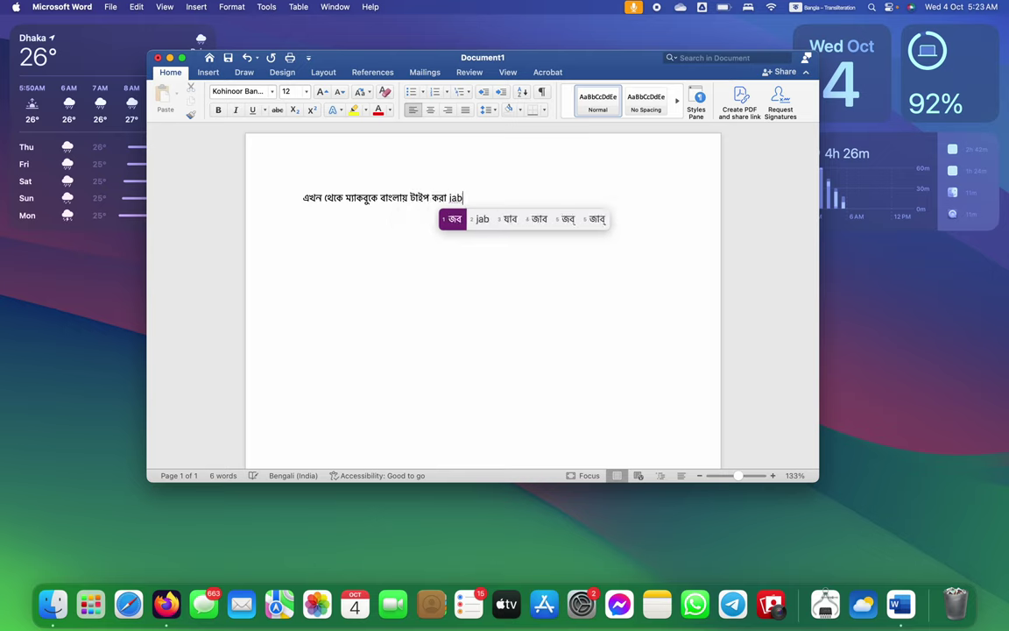
{"action": "key", "text": "space"}
- Finish the sentence with কোনোরকম সফটওয়্যার ছাড়াই
{"action": "type", "text": "konorok"}
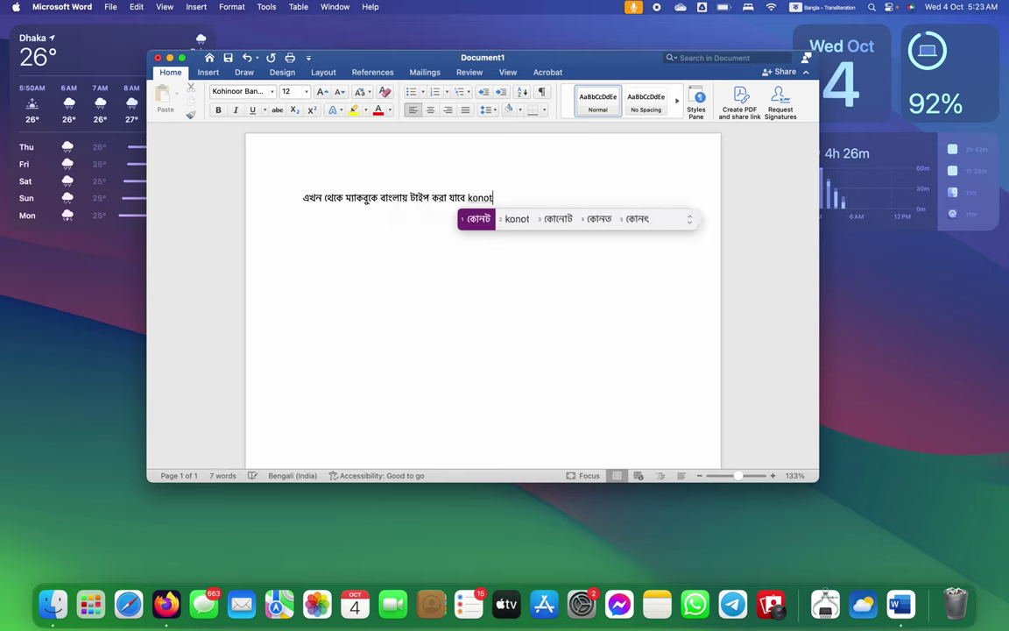
{"action": "type", "text": "om"}
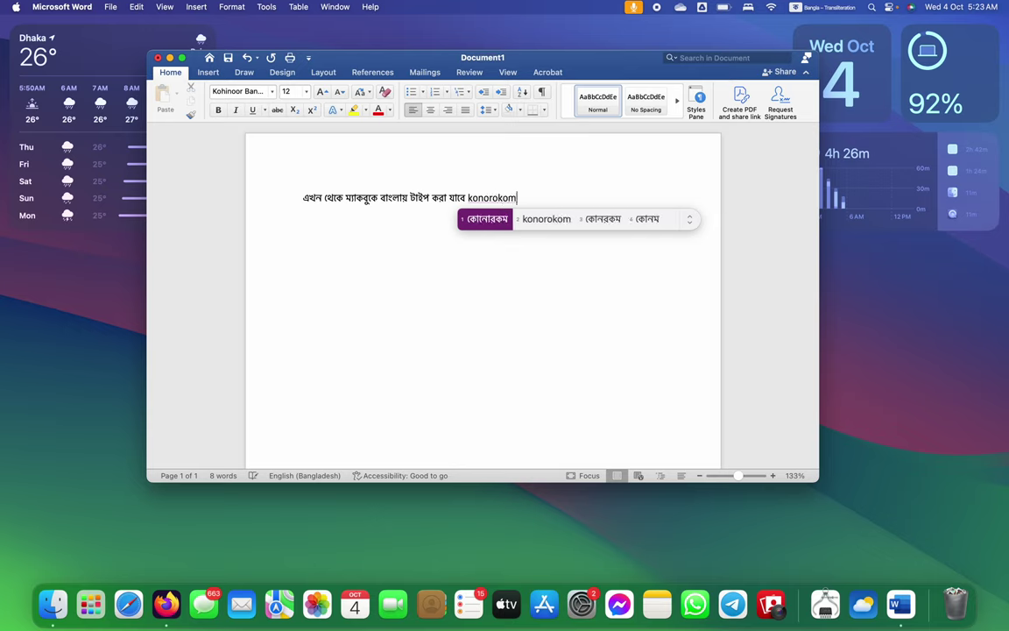
{"action": "key", "text": "space"}
{"action": "type", "text": "software"}
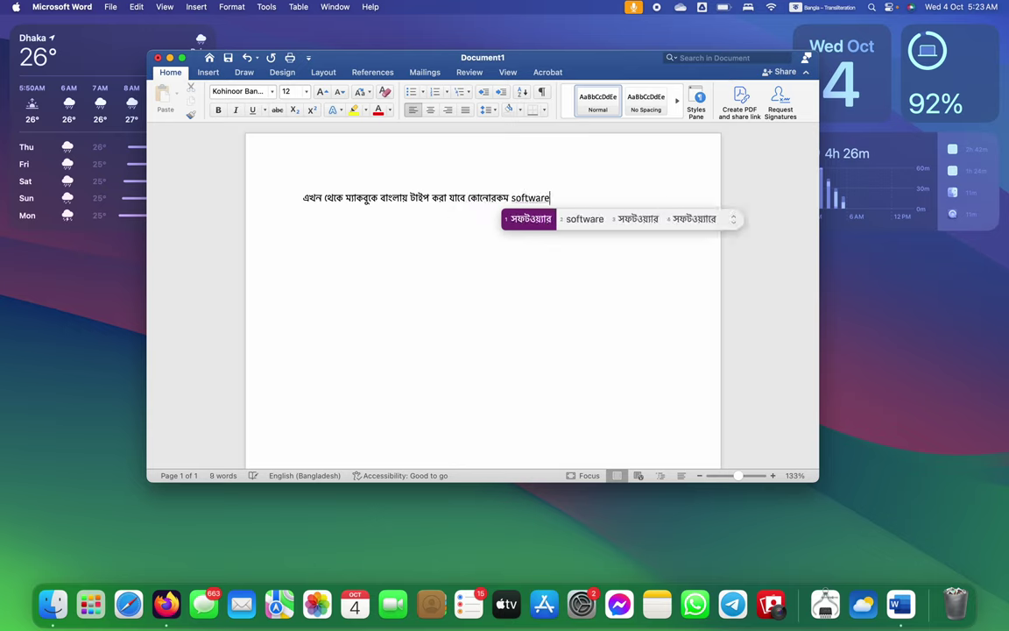
{"action": "key", "text": "space"}
{"action": "type", "text": "charai"}
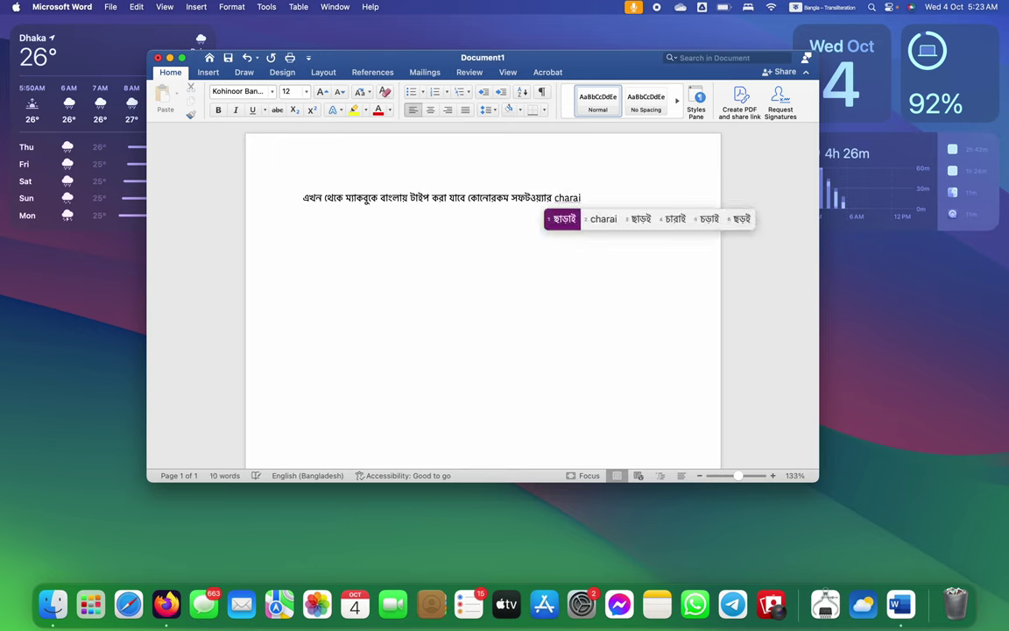
{"action": "key", "text": "space"}
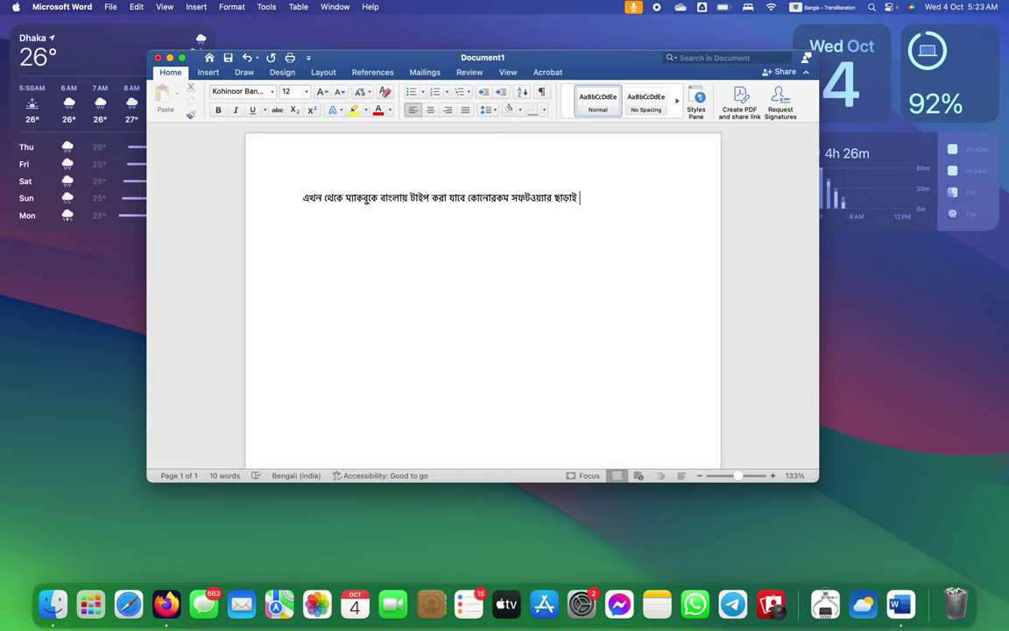
- Bring Google Translate in Firefox forward and switch the input source to British
{"action": "left_click", "coordinate": [162, 600]}
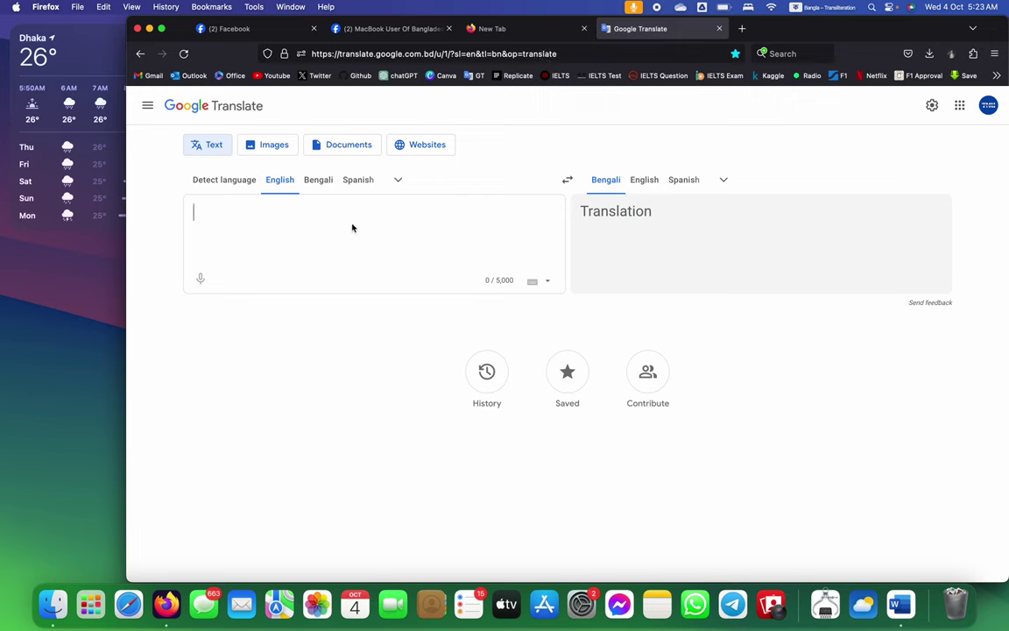
{"action": "left_click", "coordinate": [830, 7]}
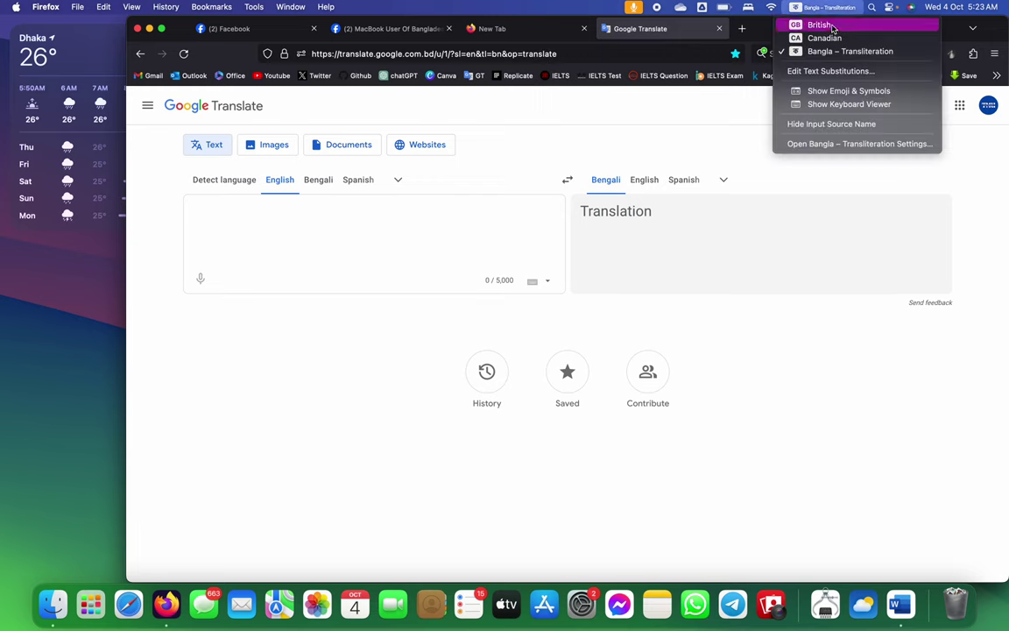
{"action": "left_click", "coordinate": [832, 27]}
- Translate Bengali to English with 'ekhn' as the source text, then return toward Word
{"action": "left_click", "coordinate": [321, 180]}
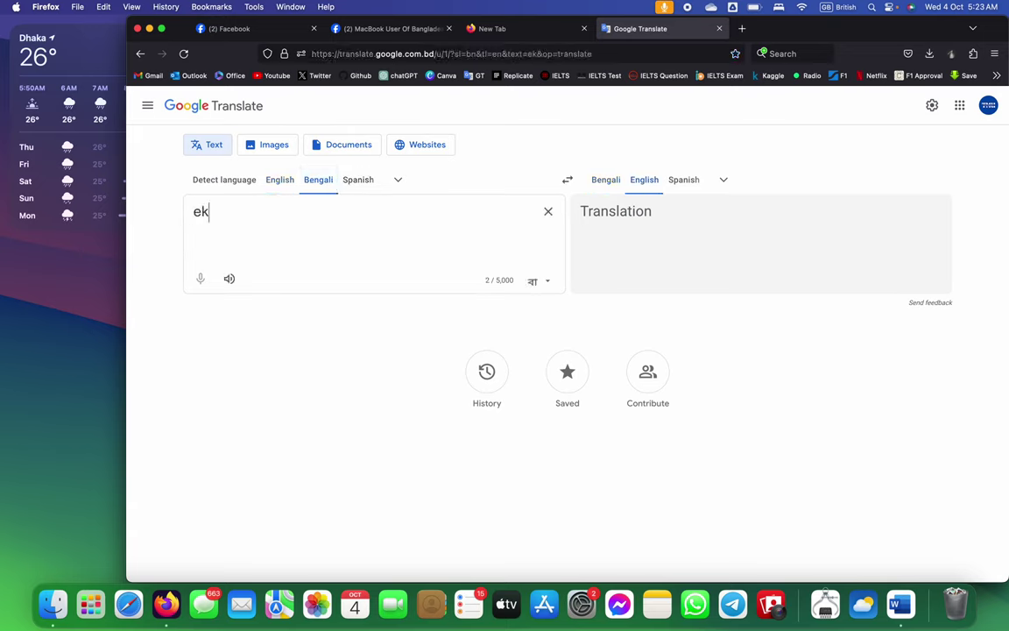
{"action": "type", "text": "hn"}
{"action": "key", "text": "super+a"}
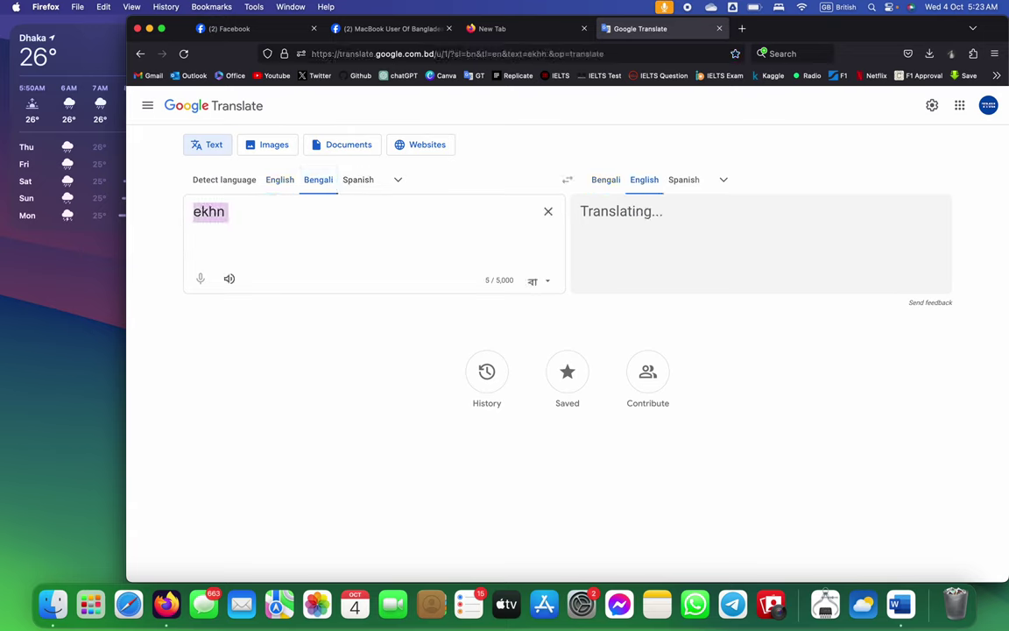
{"action": "key", "text": "BackSpace"}
{"action": "type", "text": "ekhn"}
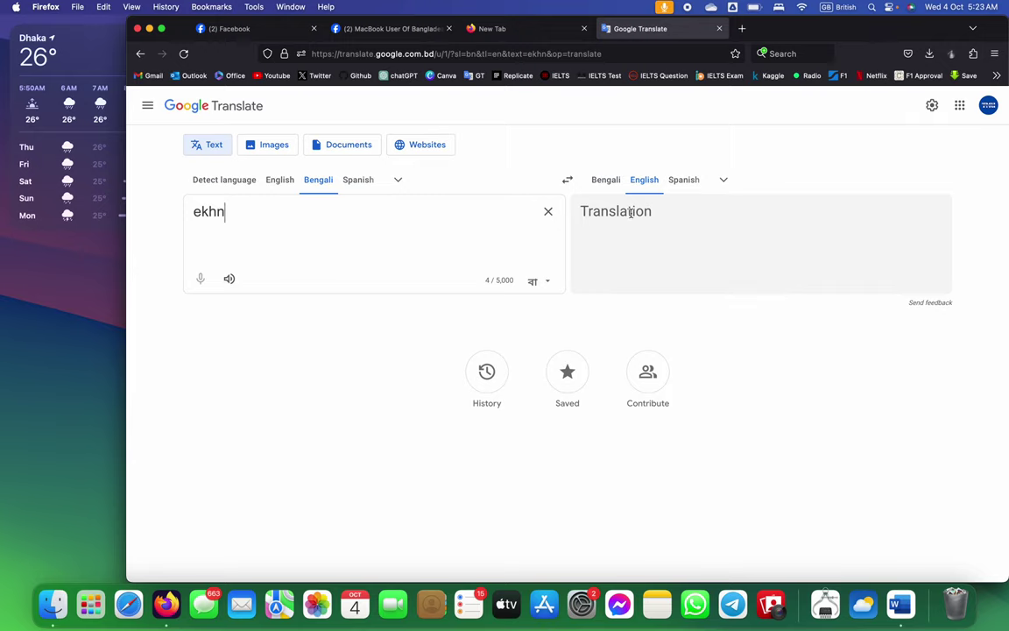
{"action": "key", "text": "F4"}
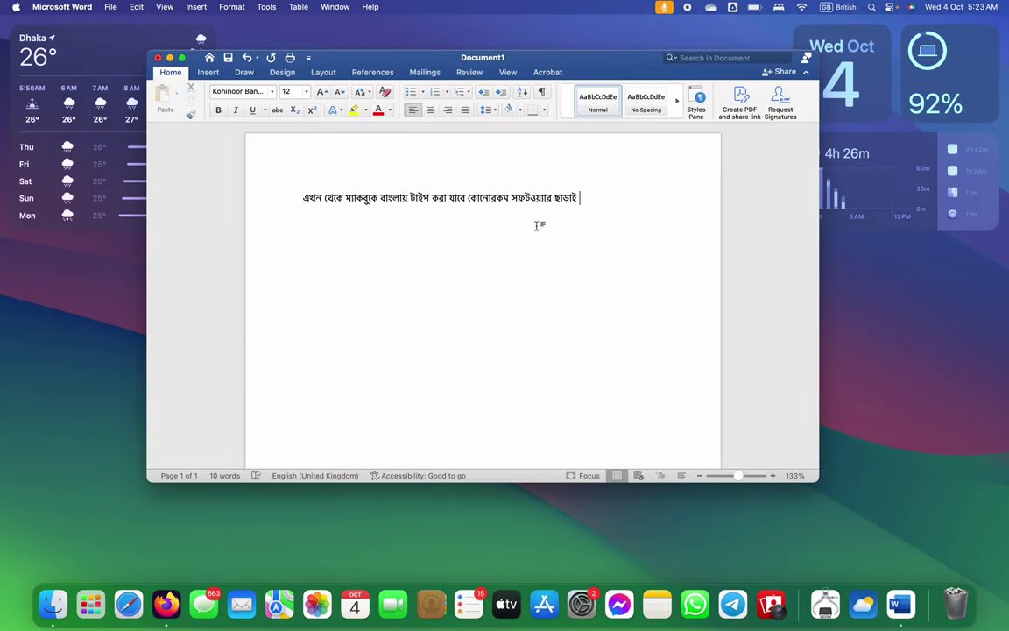
- Toggle input to Bangla and back to British, then minimize Word to show the Finder desktop
{"action": "left_click", "coordinate": [838, 5]}
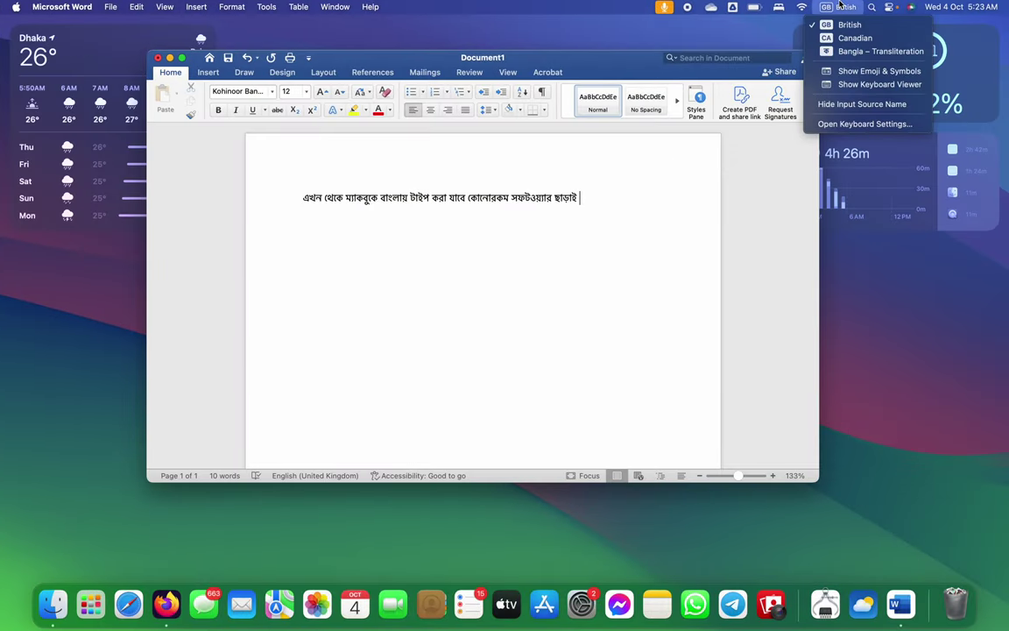
{"action": "left_click", "coordinate": [863, 50]}
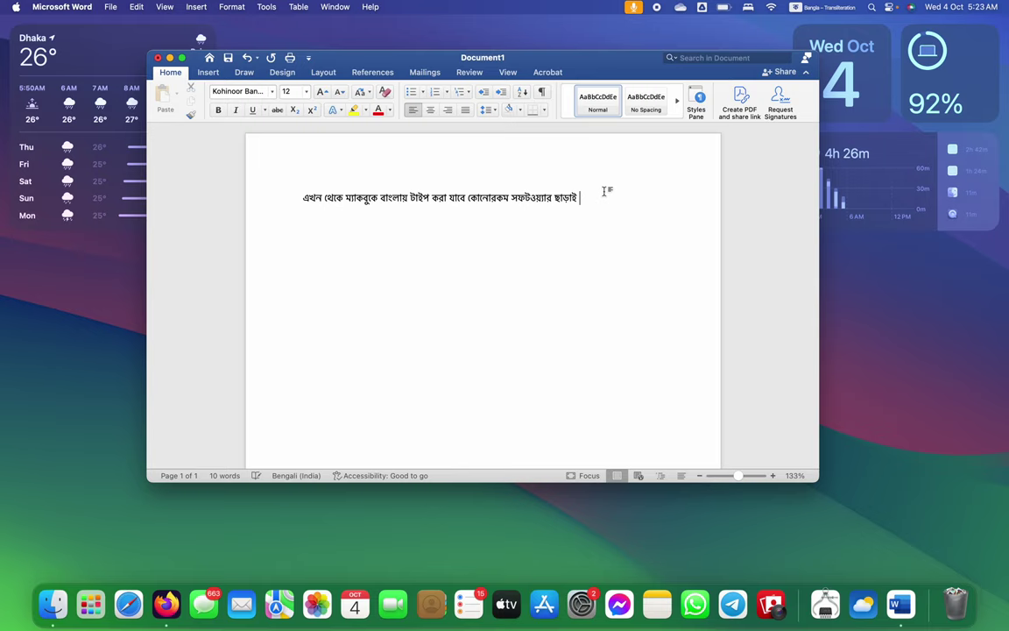
{"action": "left_click", "coordinate": [815, 6]}
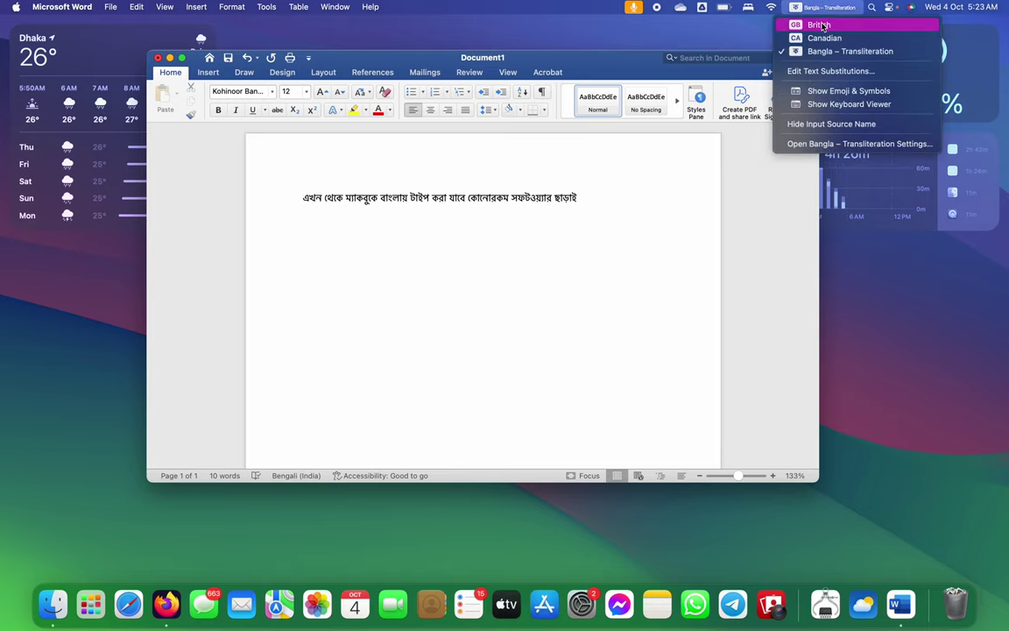
{"action": "left_click", "coordinate": [824, 23]}
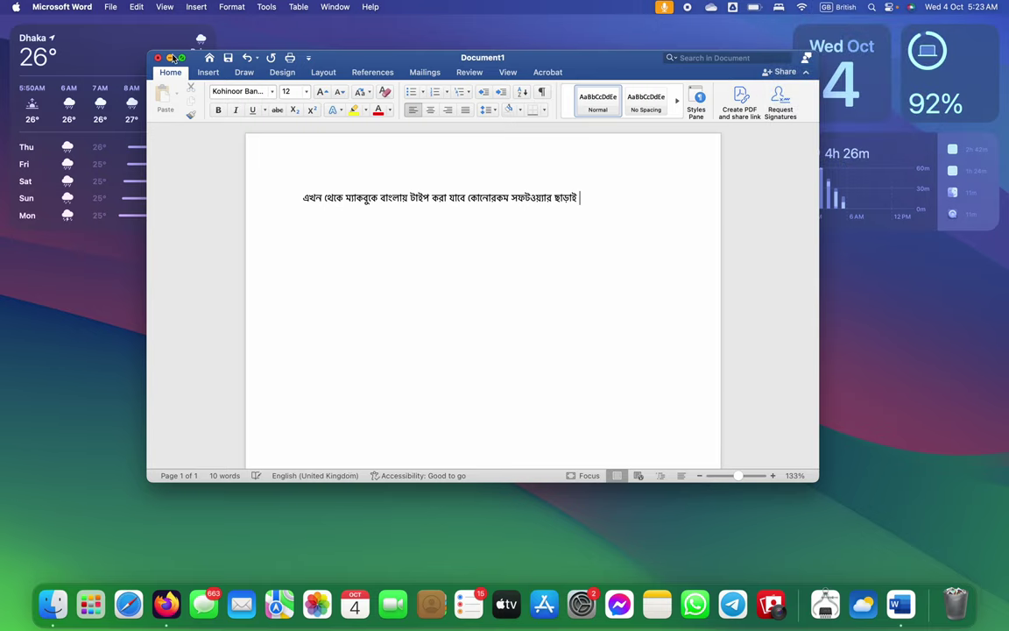
{"action": "left_click", "coordinate": [846, 264]}
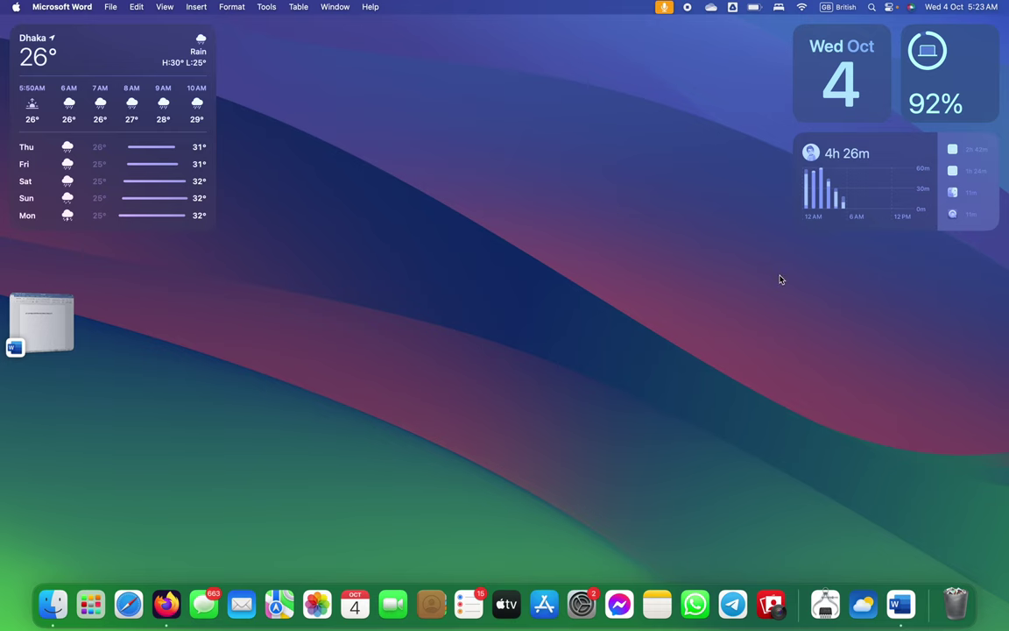
{"action": "left_click", "coordinate": [781, 280]}
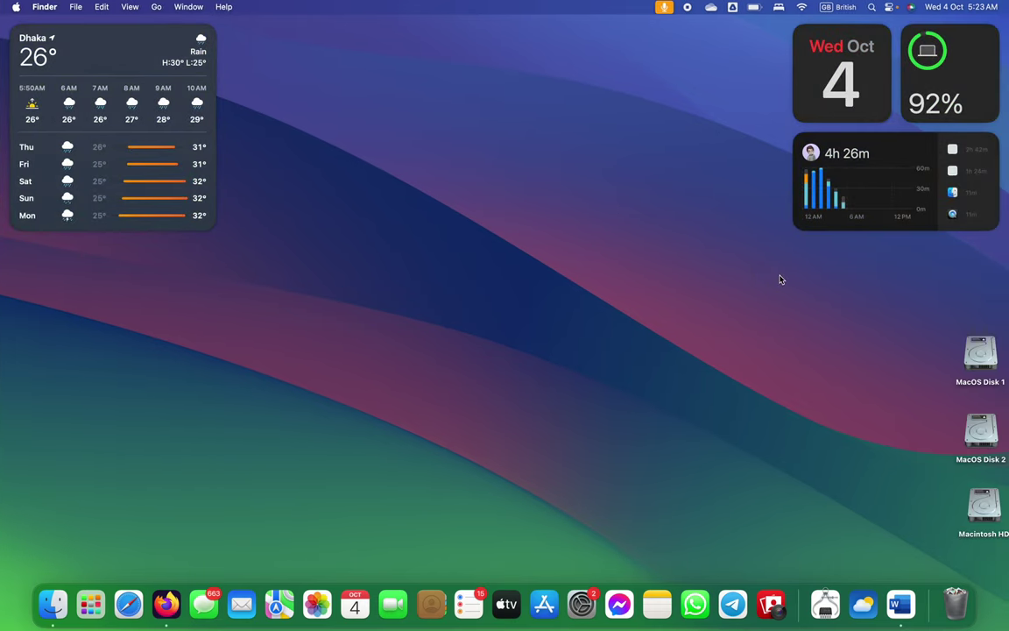